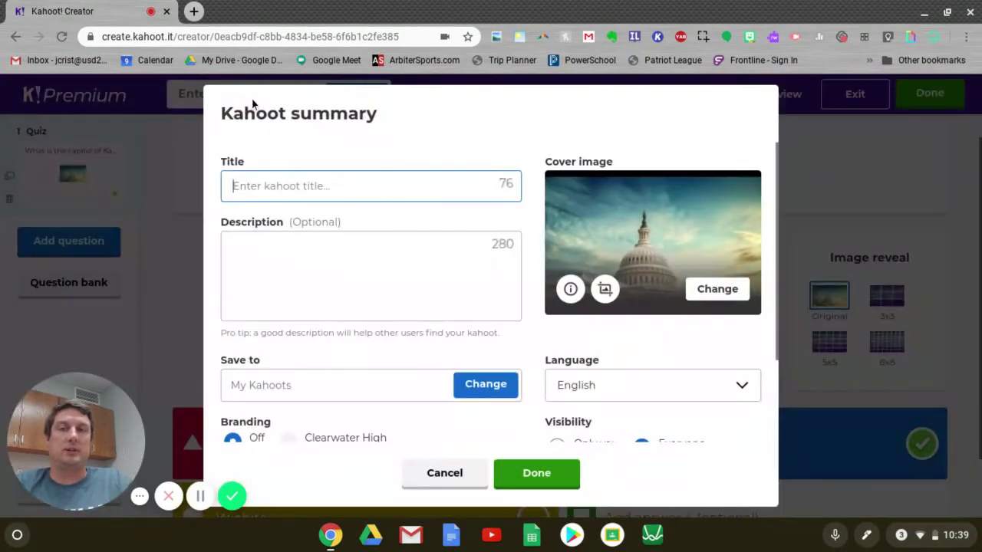
Type the quiz title 'Kansas Trivia', correcting the misspelled 'Kasnas'
click(239, 96)
text(Kasnas)
key(BackSpace)
key(BackSpace)
key(BackSpace)
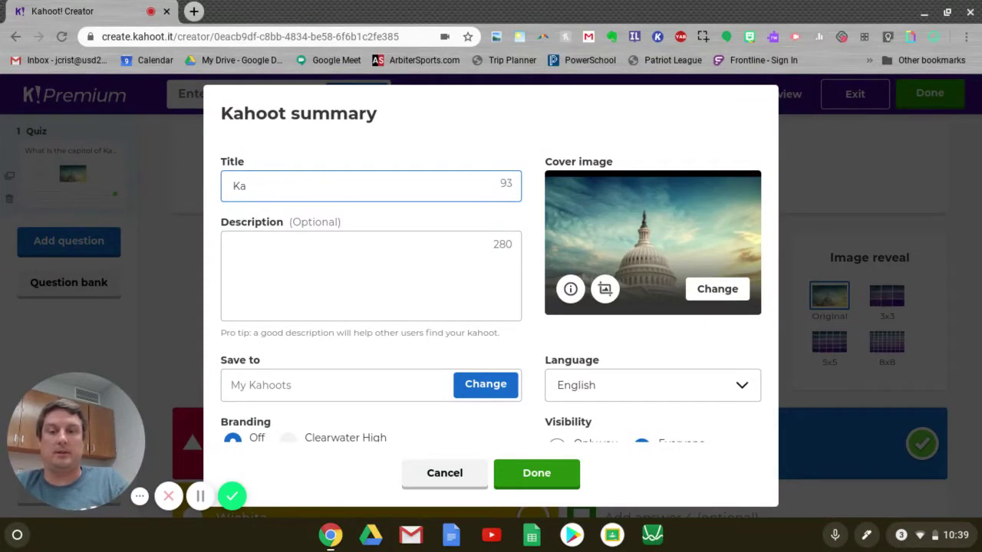
text(nsas Trivia)
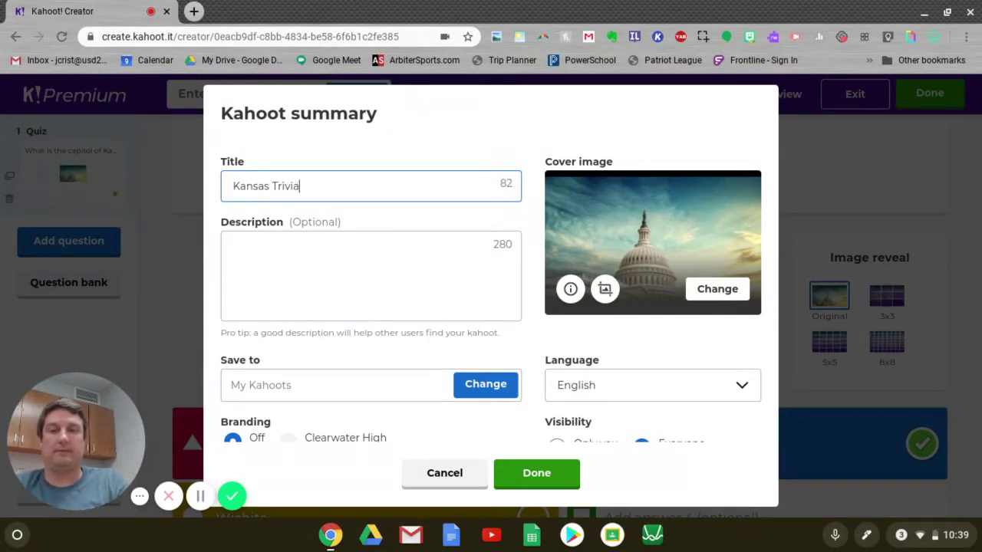
Select the Description field, dismiss the app removal notification, and scroll down the summary
click(325, 257)
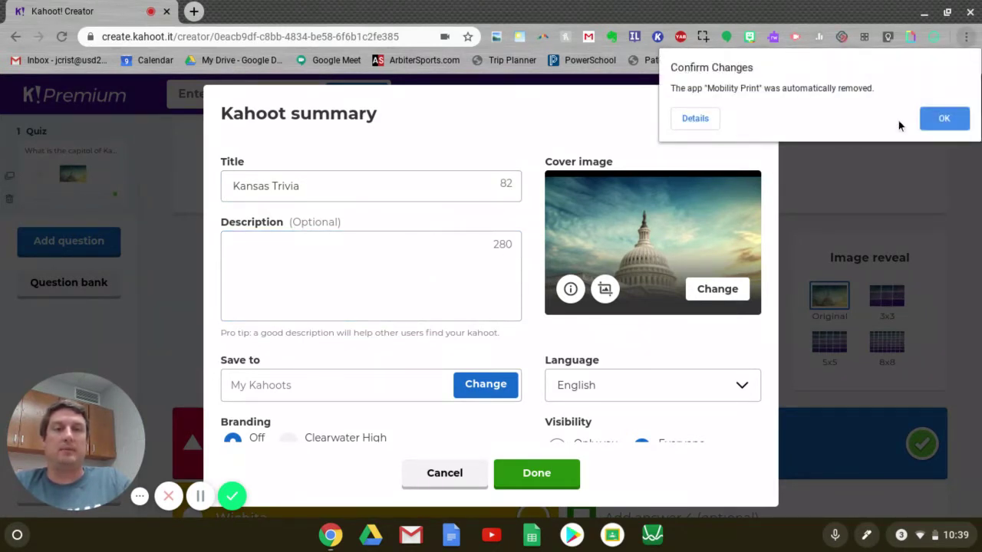
click(944, 118)
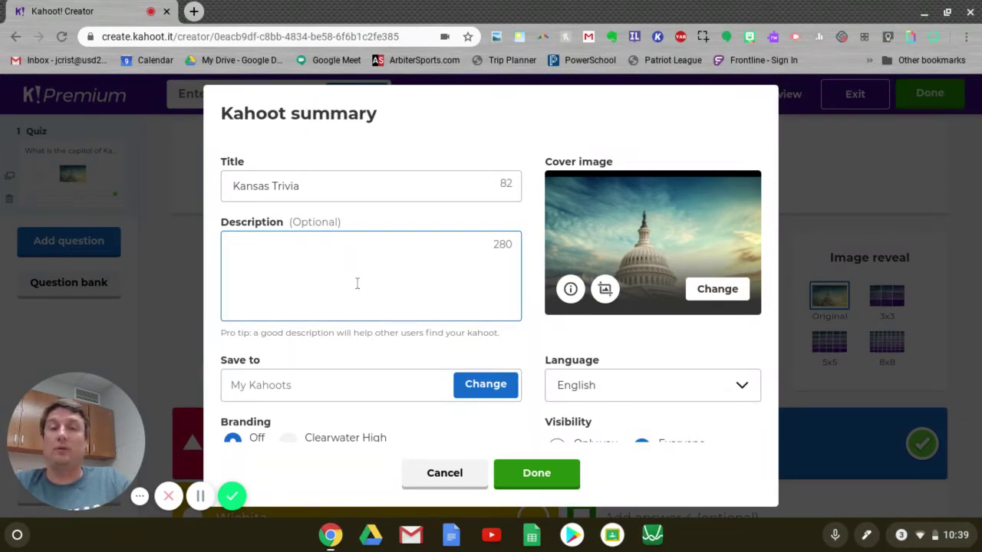
scroll(358, 282, down, 2)
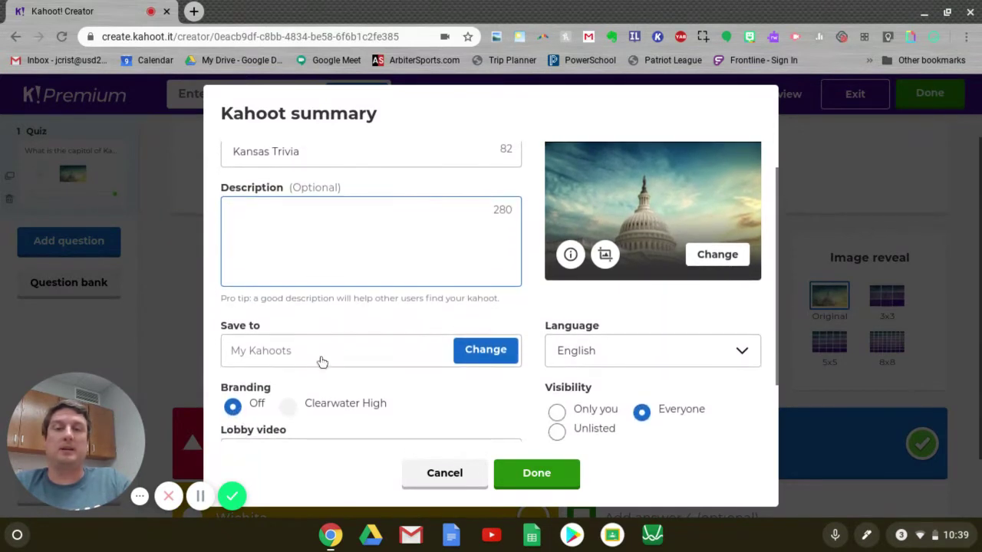
scroll(268, 349, down, 1)
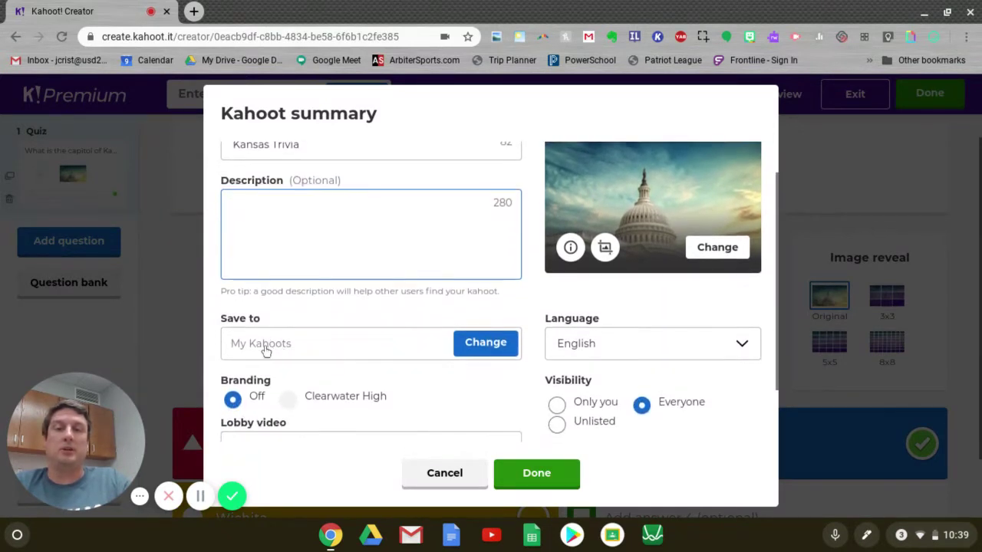
Keep My Kahoots as the save location and apply the summary details
click(482, 347)
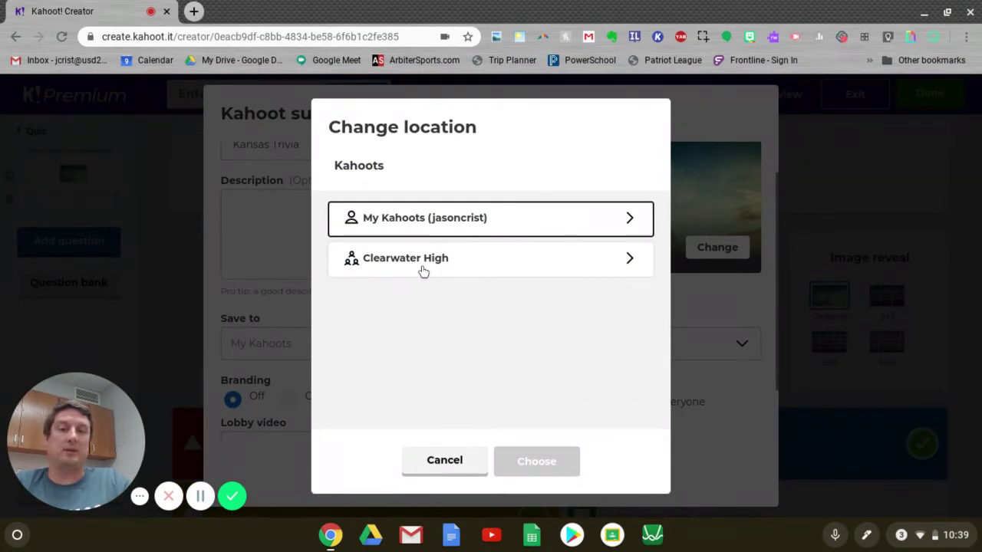
click(445, 462)
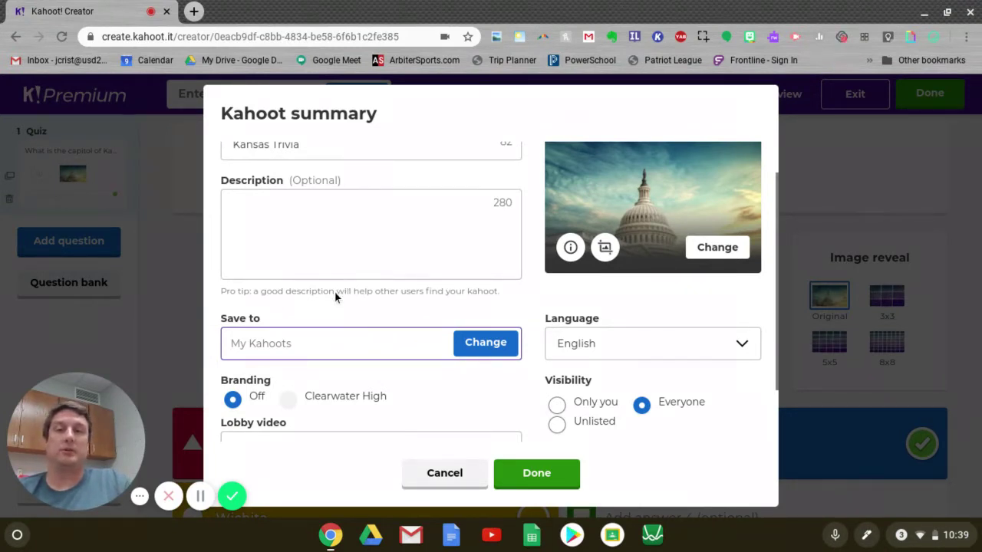
scroll(335, 293, down, 1)
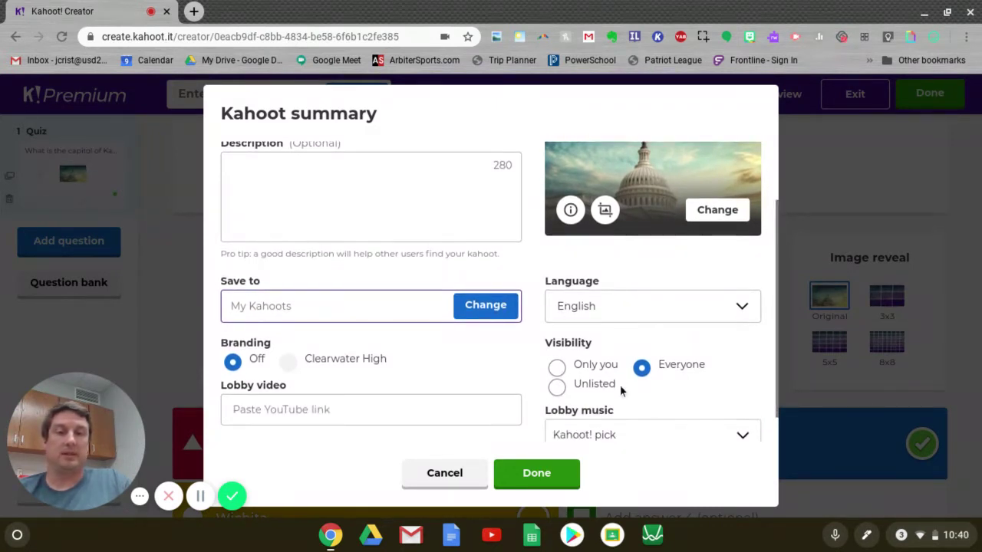
scroll(622, 391, down, 1)
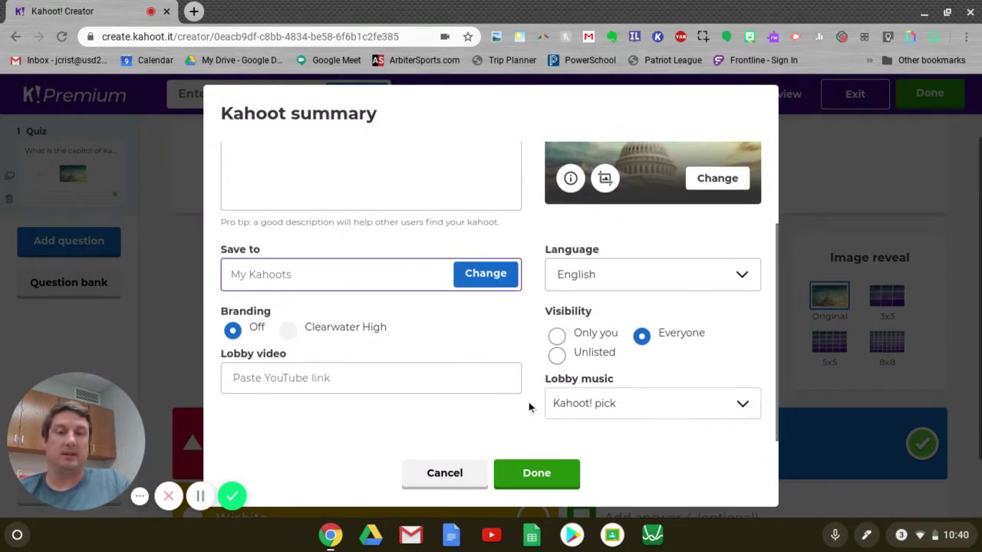
click(537, 475)
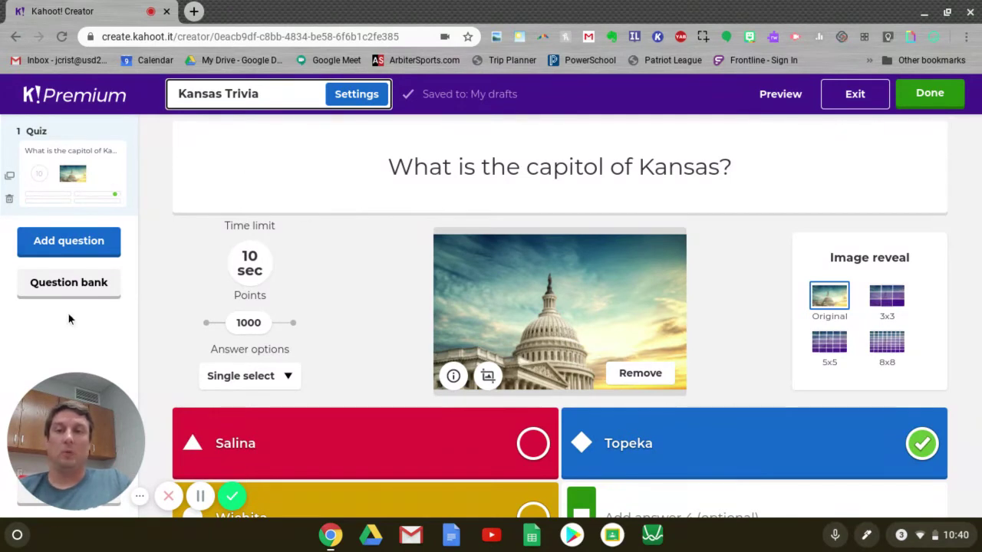
Finish editing Kansas Trivia with Done in the header
click(928, 106)
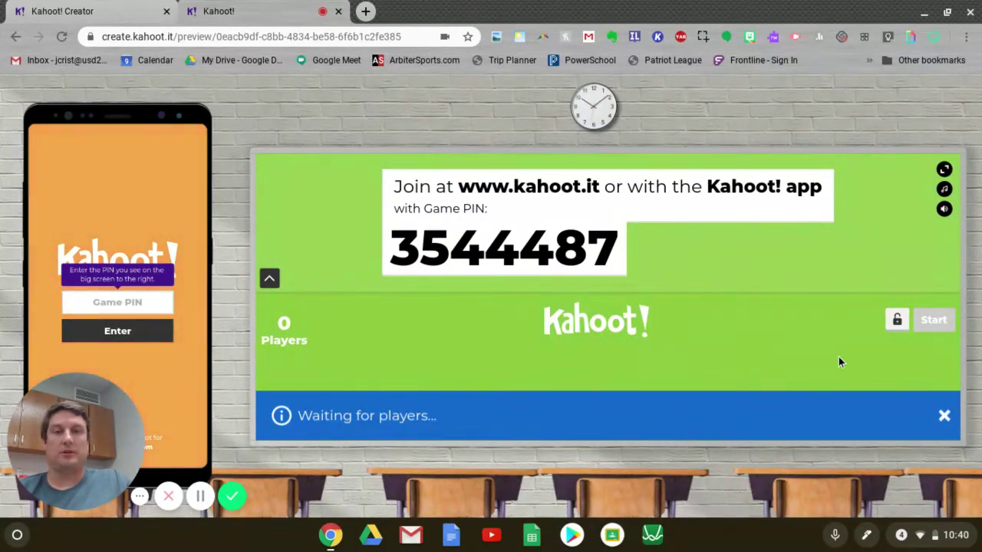
Close the test preview tab, confirm leaving, and return to the ready-to-play dialog
click(943, 415)
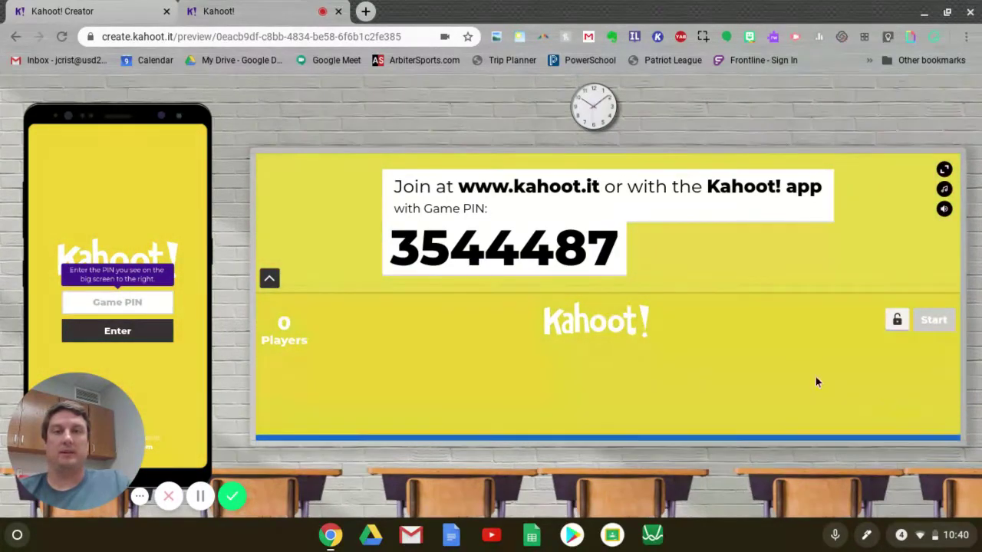
click(338, 11)
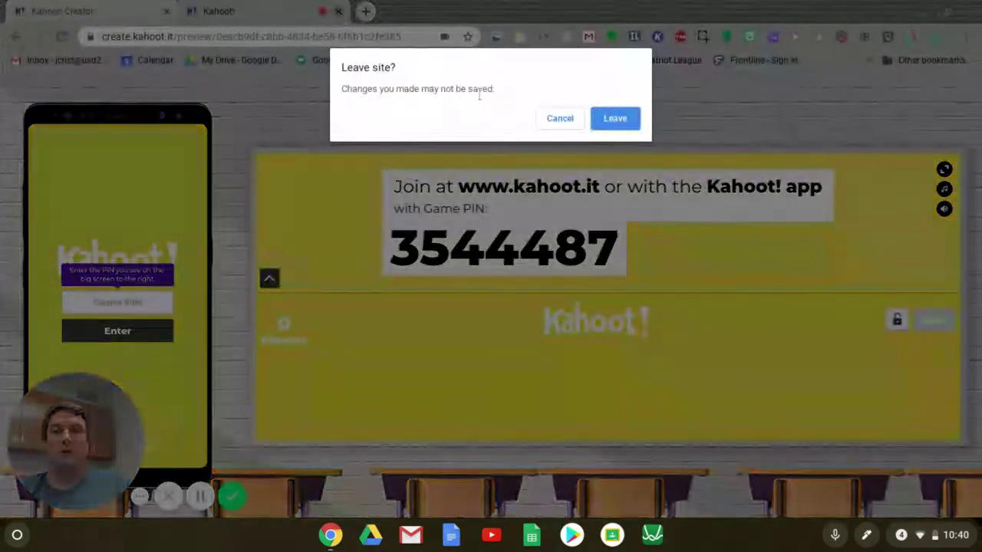
click(616, 118)
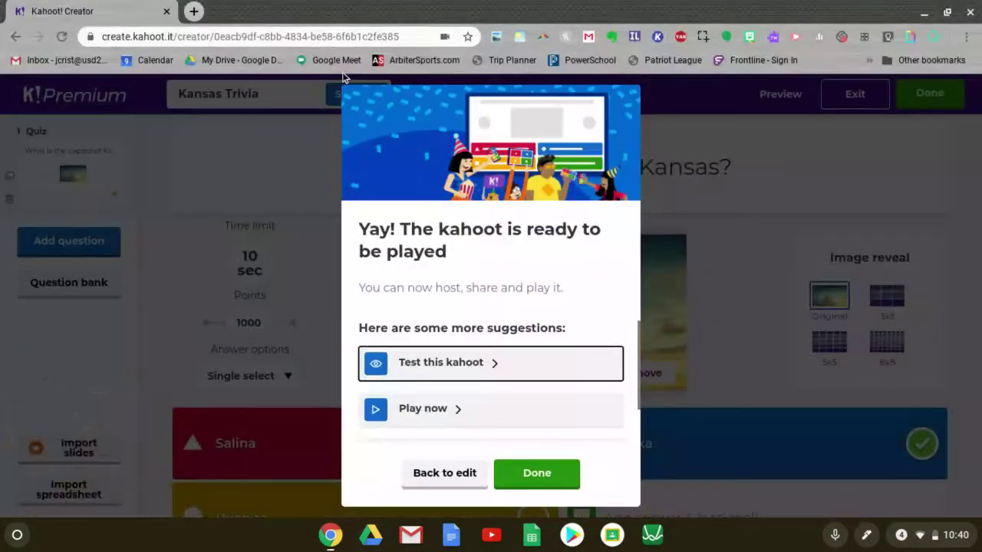
click(471, 365)
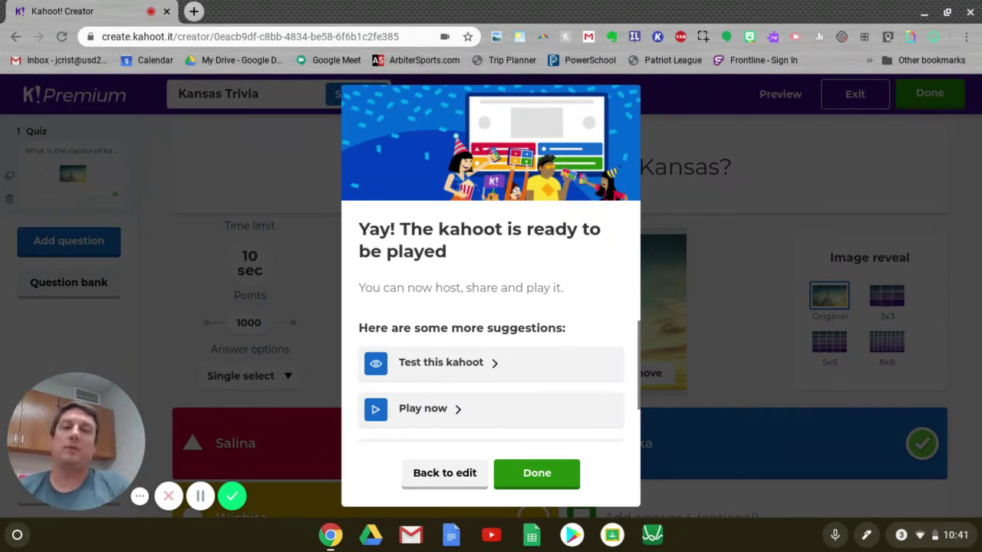
Choose Play now to see the ways to play Kansas Trivia
click(454, 413)
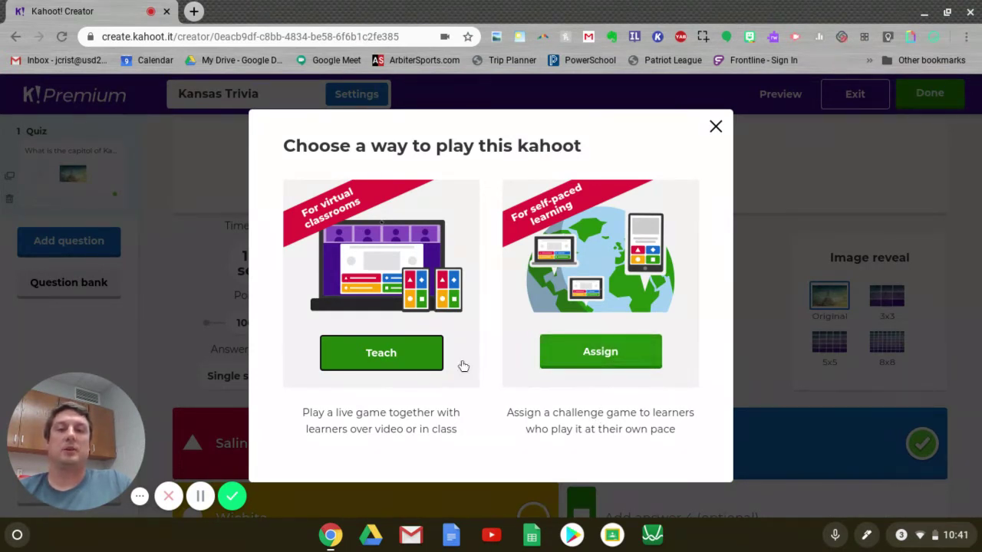
Choose Assign and review the challenge settings with the Fri 19 Jun 12:00 PM deadline
click(606, 359)
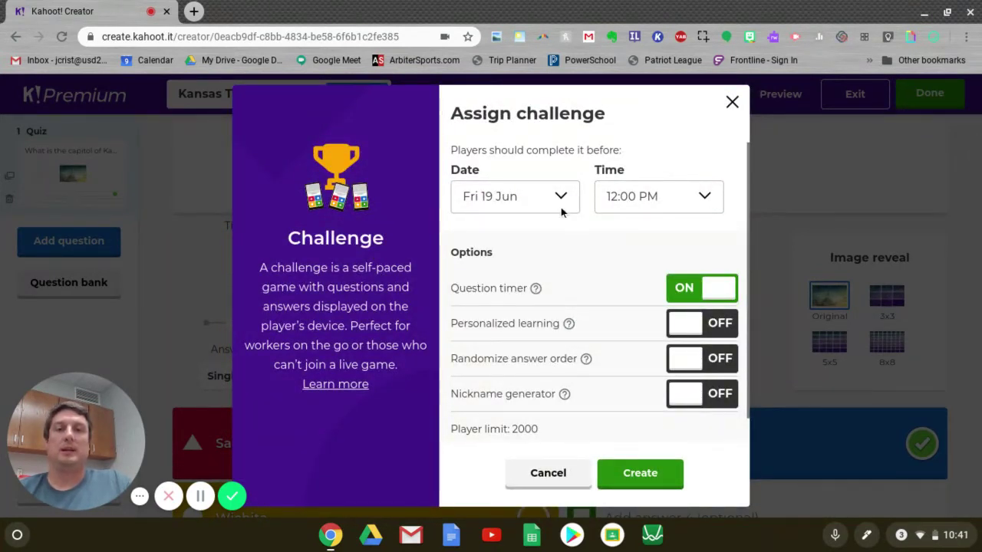
scroll(630, 307, down, 1)
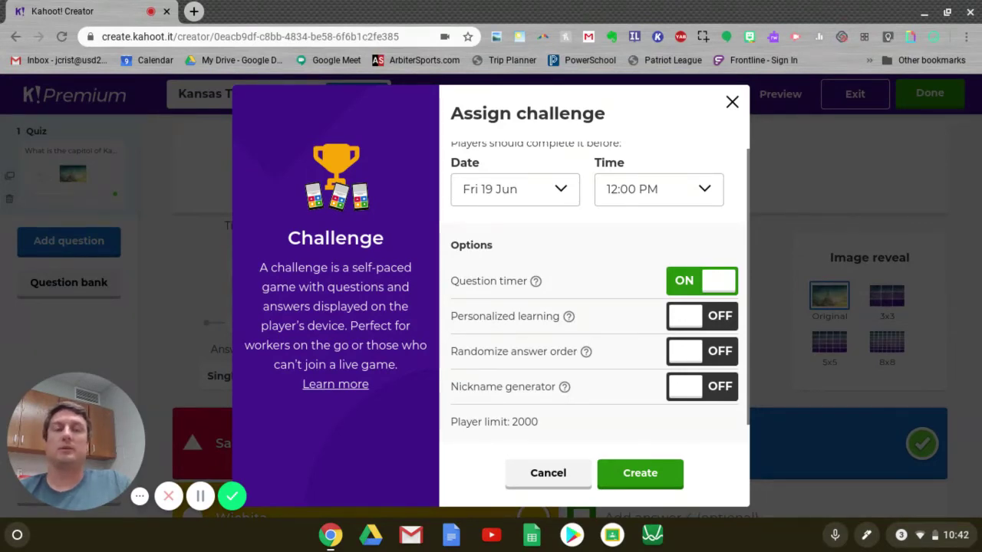
Back out of the challenge, mark the quiz done again, and choose Play now
click(732, 102)
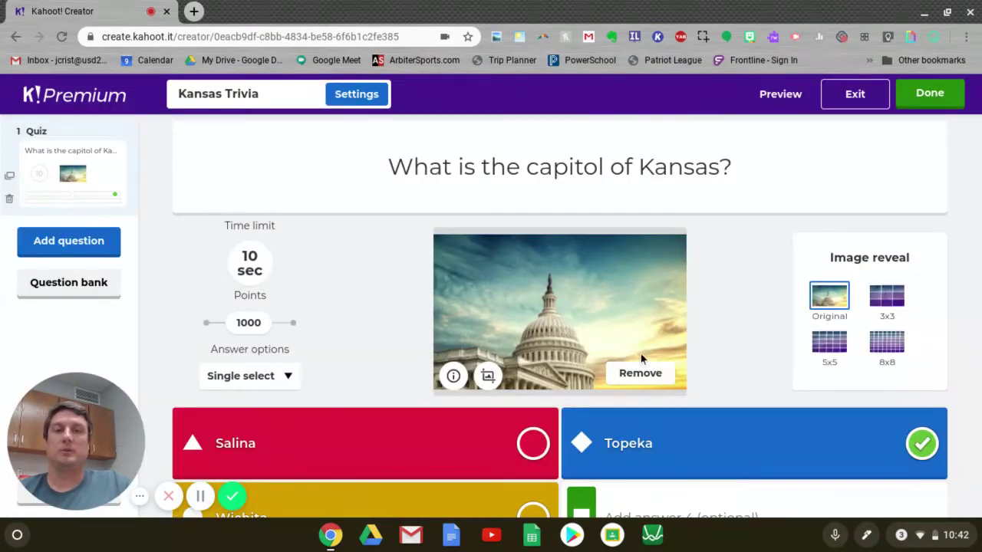
click(917, 102)
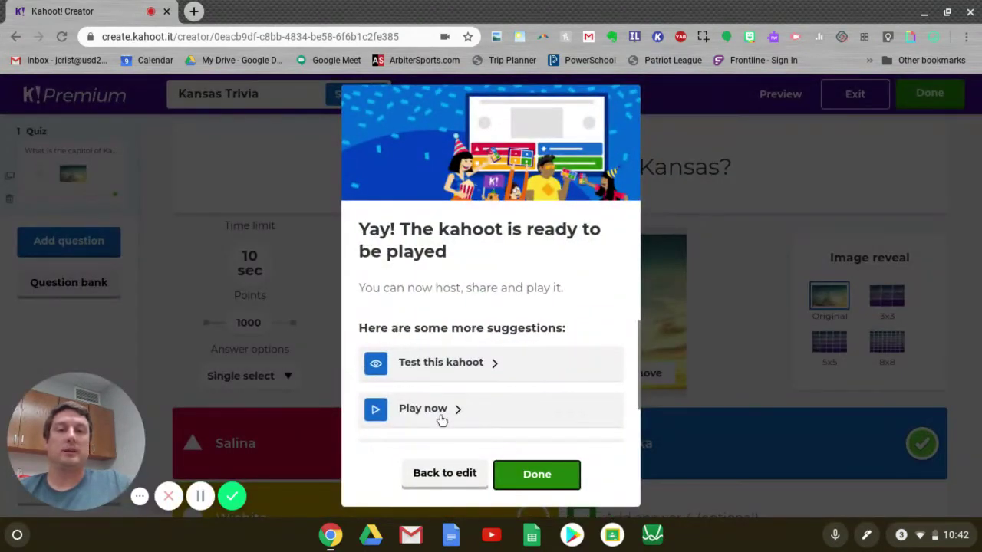
click(442, 414)
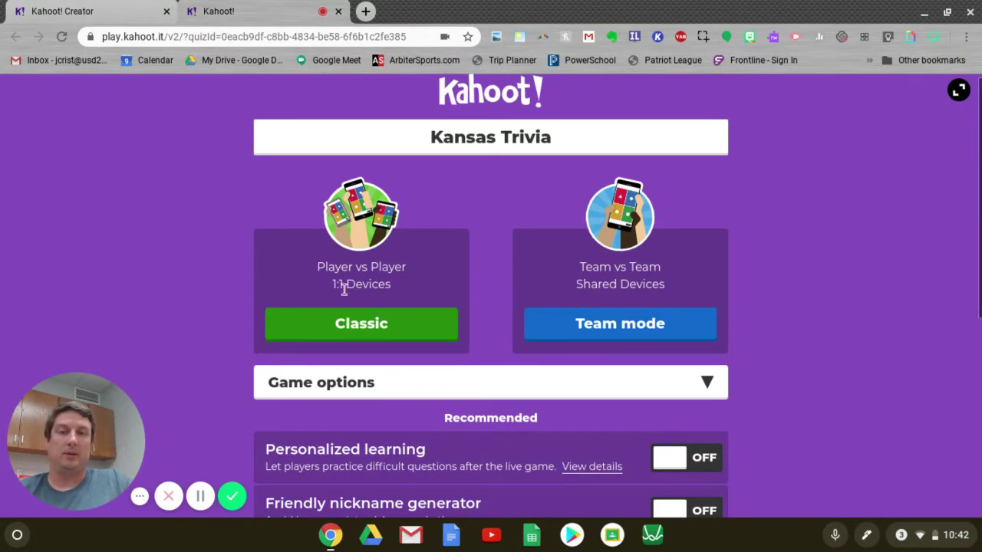
Expand Game options and switch the Friendly nickname generator on
click(349, 329)
scroll(172, 346, down, 2)
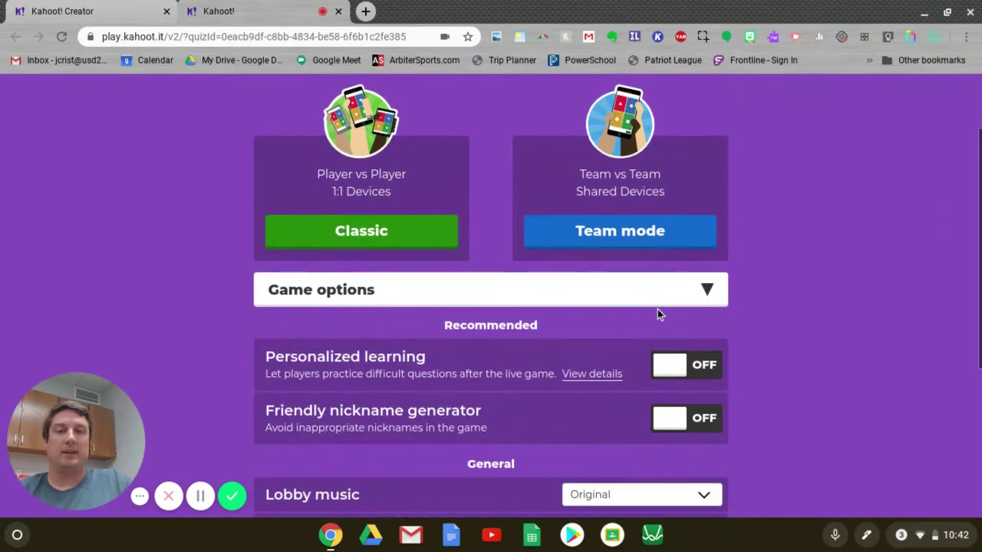
click(708, 291)
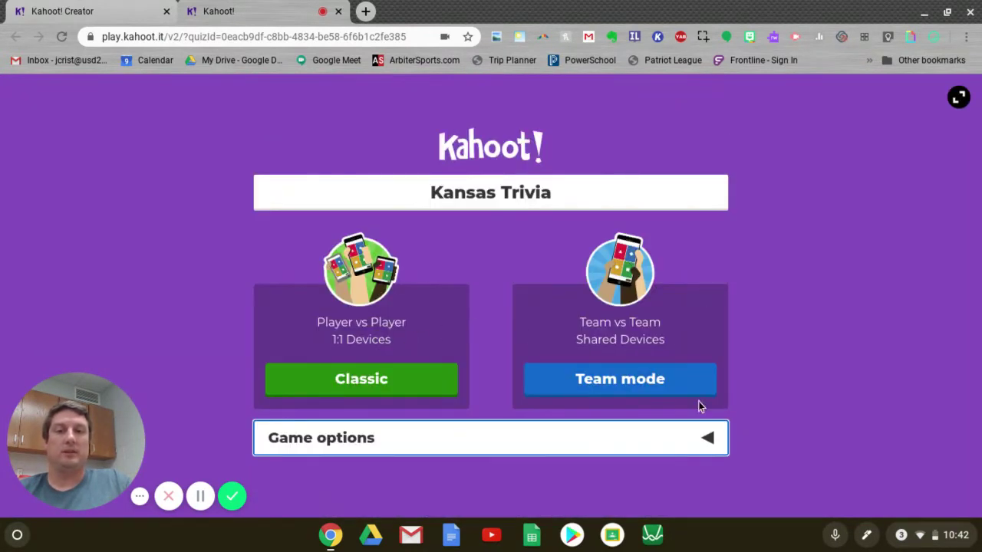
click(709, 438)
scroll(840, 353, down, 3)
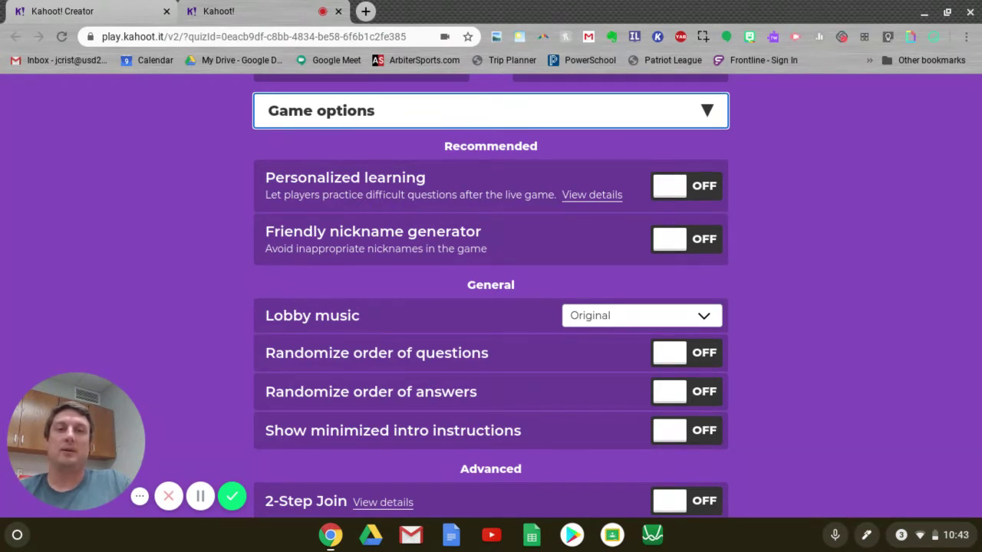
click(704, 241)
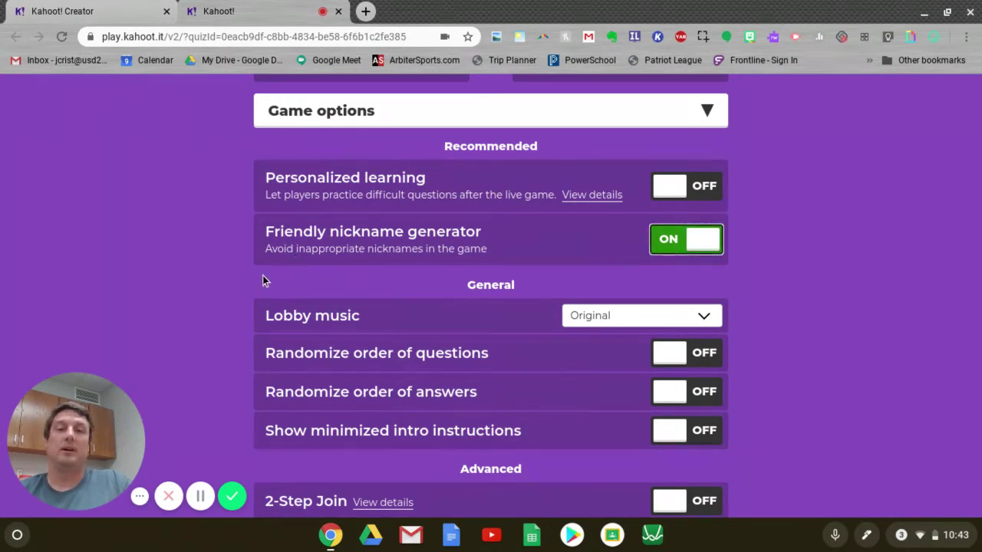
scroll(240, 280, down, 1)
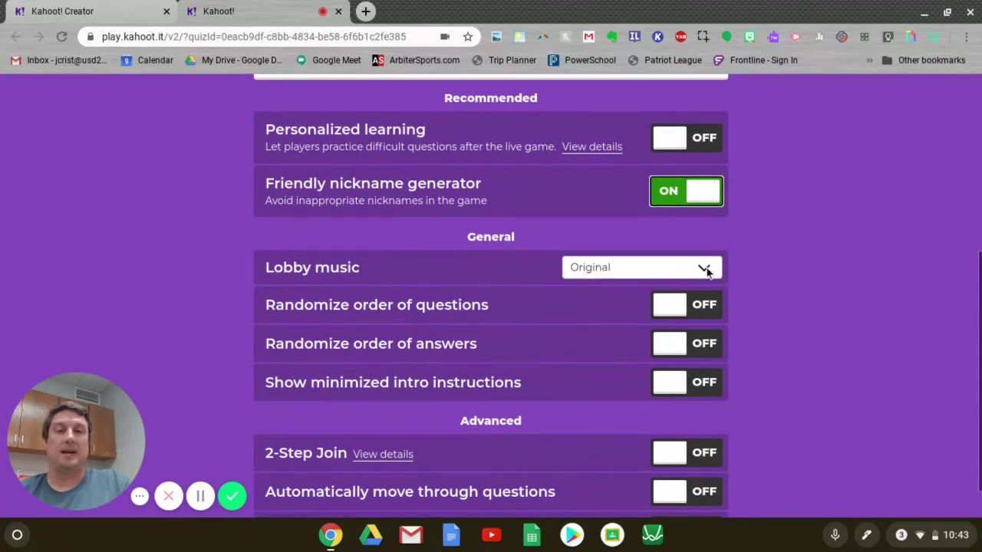
click(705, 268)
scroll(669, 394, down, 2)
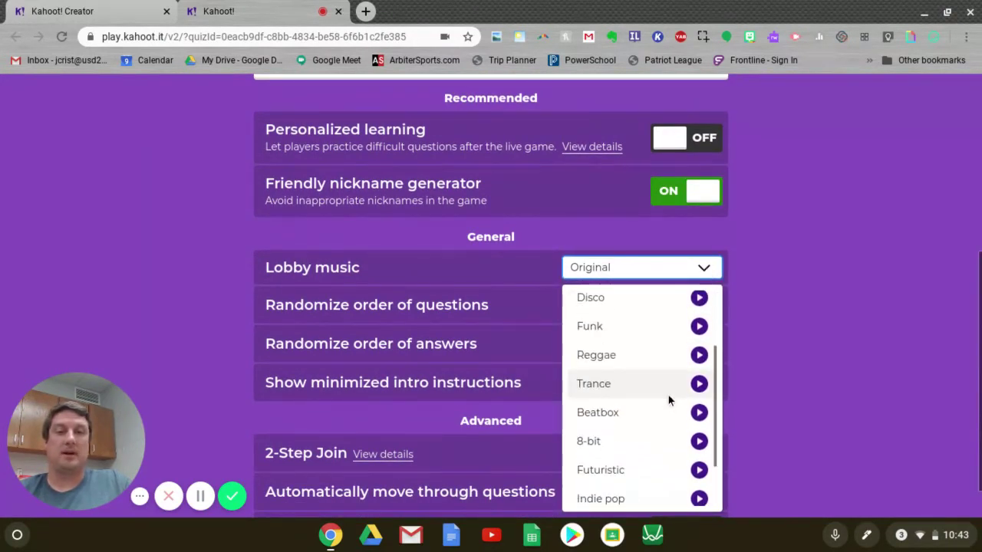
scroll(668, 395, down, 1)
click(770, 306)
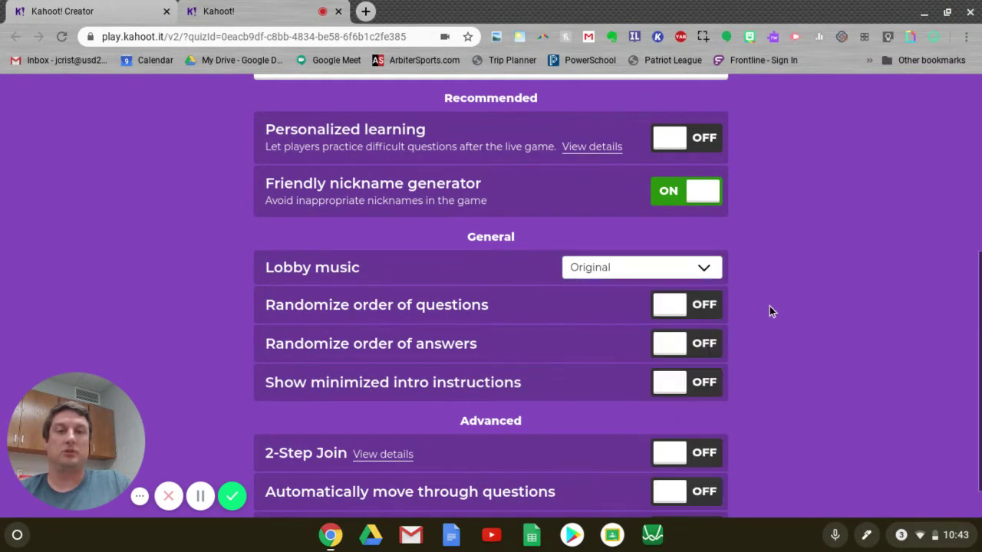
scroll(687, 323, down, 1)
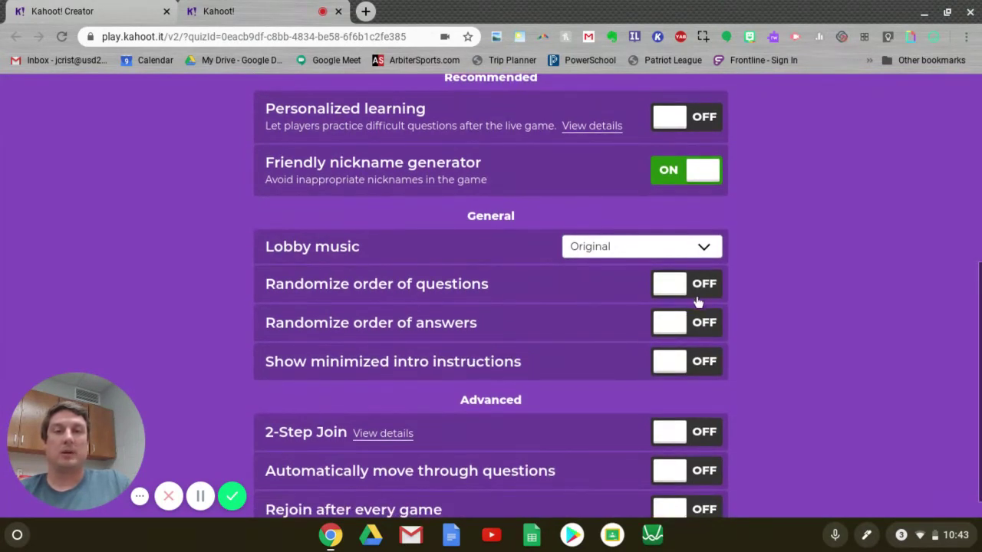
scroll(737, 309, down, 1)
scroll(809, 331, down, 1)
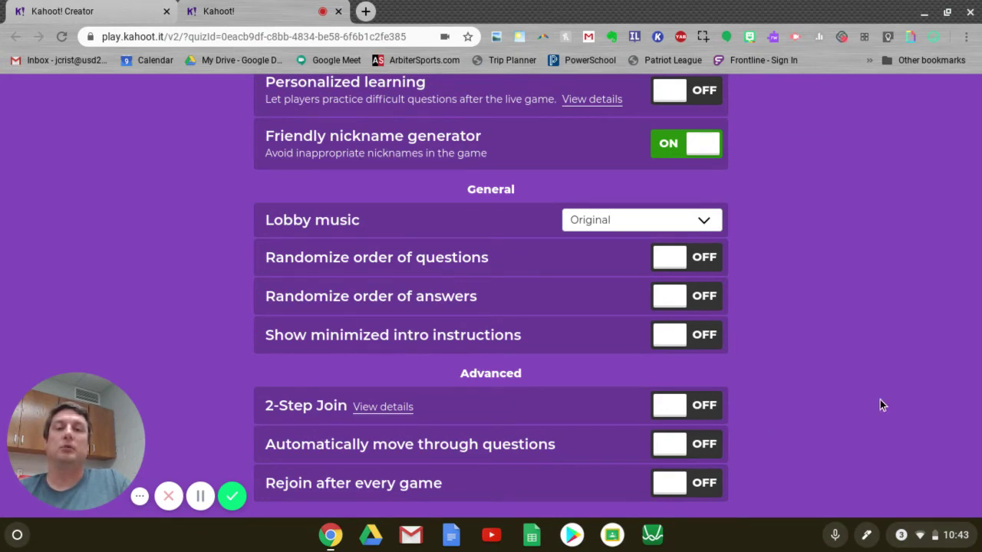
Collapse game options, launch a Classic mode lobby, then close the game tab and leave
scroll(880, 400, up, 5)
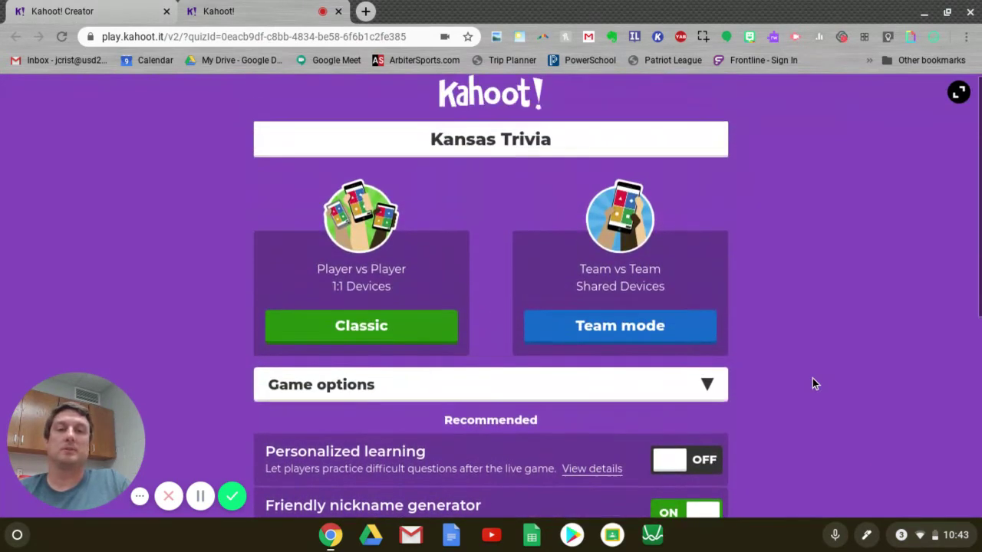
click(713, 391)
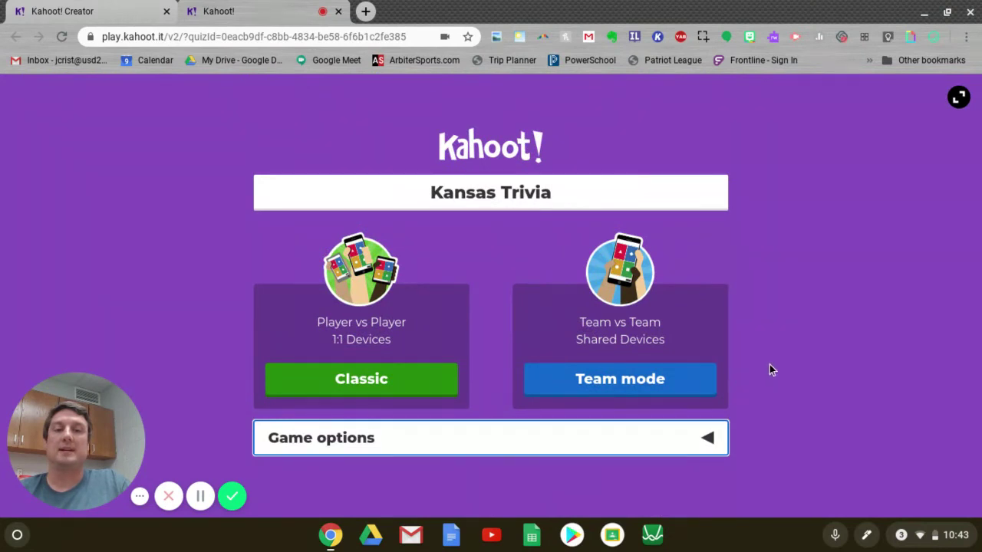
click(361, 388)
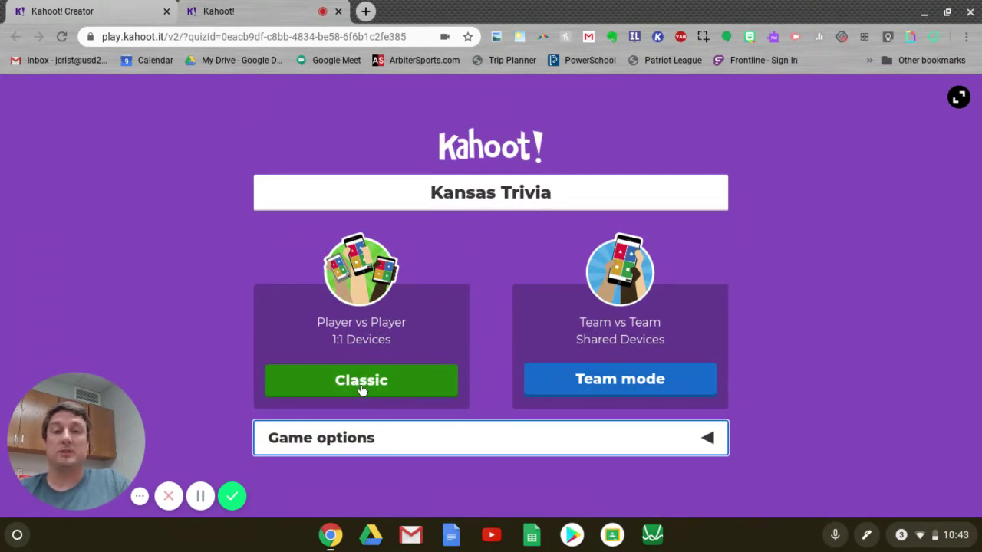
click(397, 395)
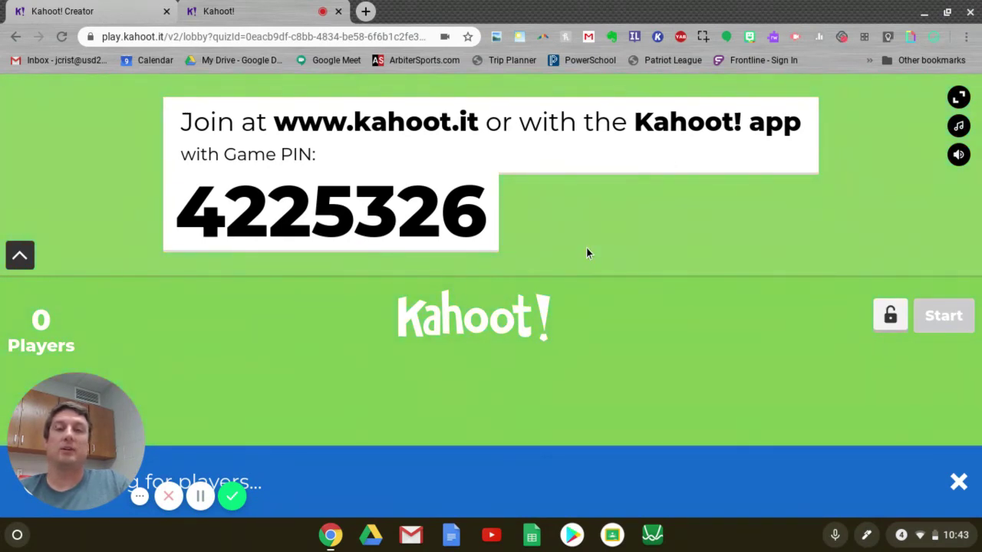
click(338, 11)
click(607, 118)
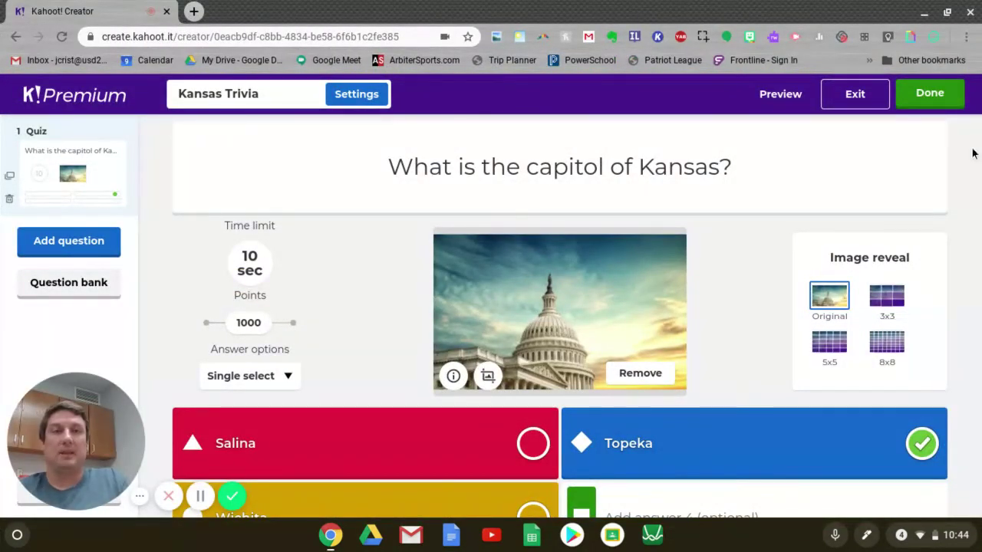
Exit the editor, open My Kahoots, and open the Kansas Trivia card's actions menu
click(853, 95)
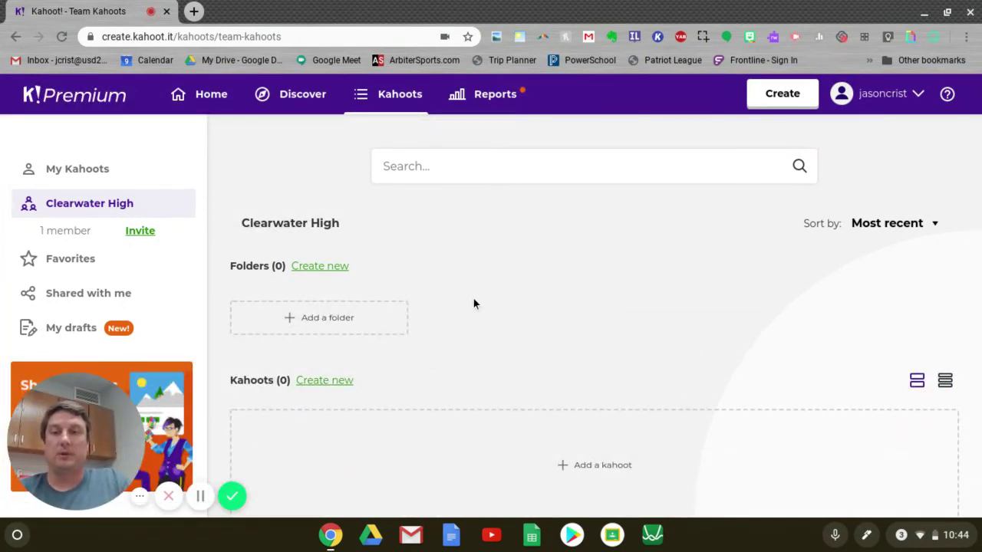
click(92, 177)
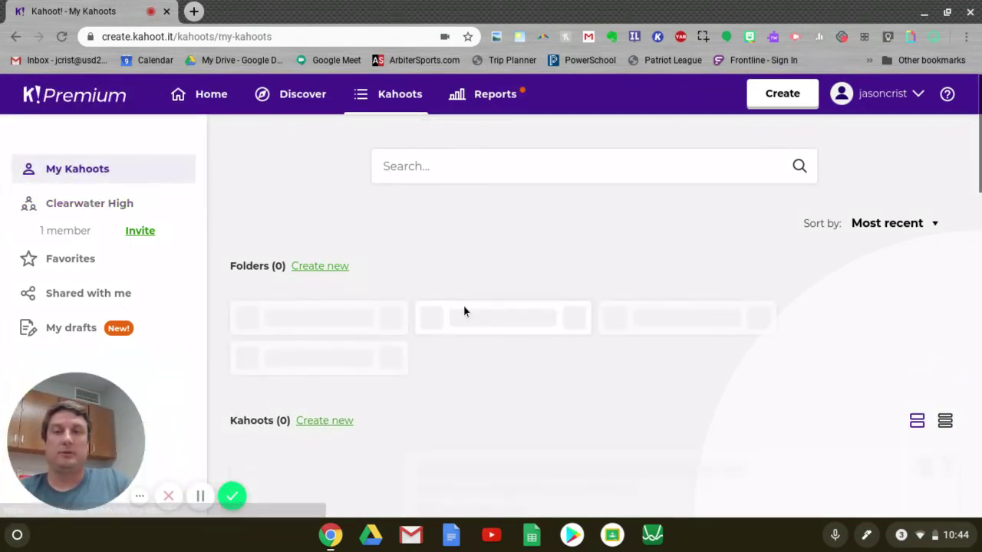
scroll(568, 322, down, 1)
scroll(481, 419, down, 6)
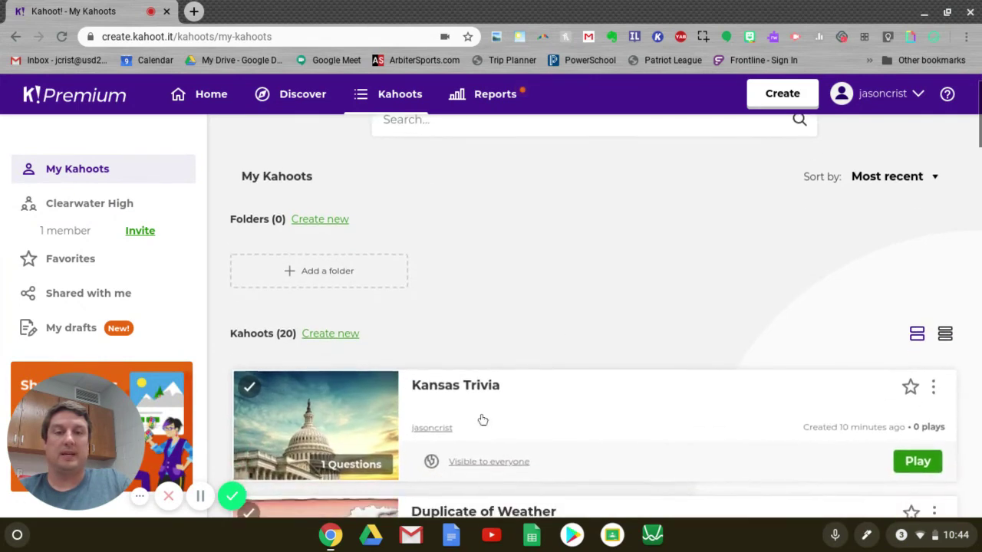
scroll(460, 253, up, 6)
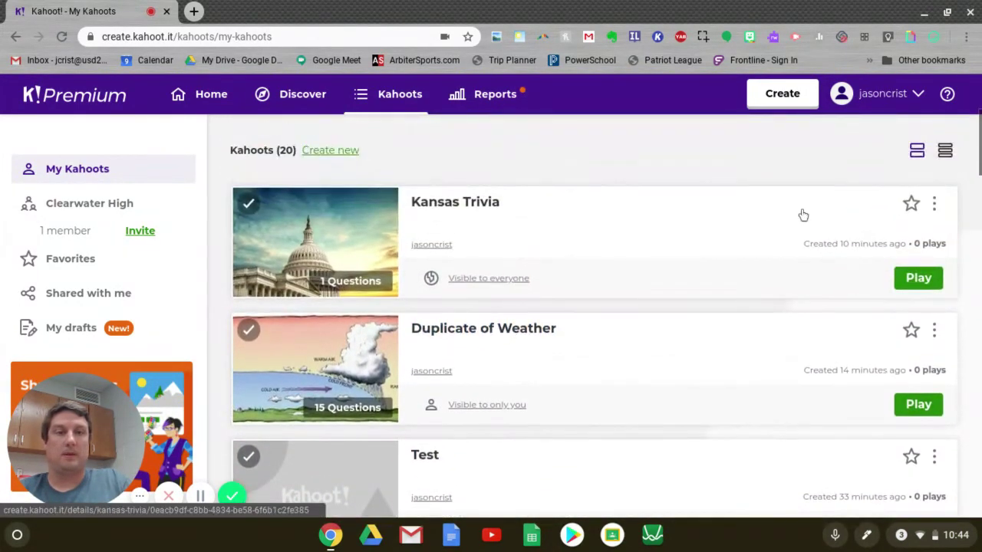
click(934, 205)
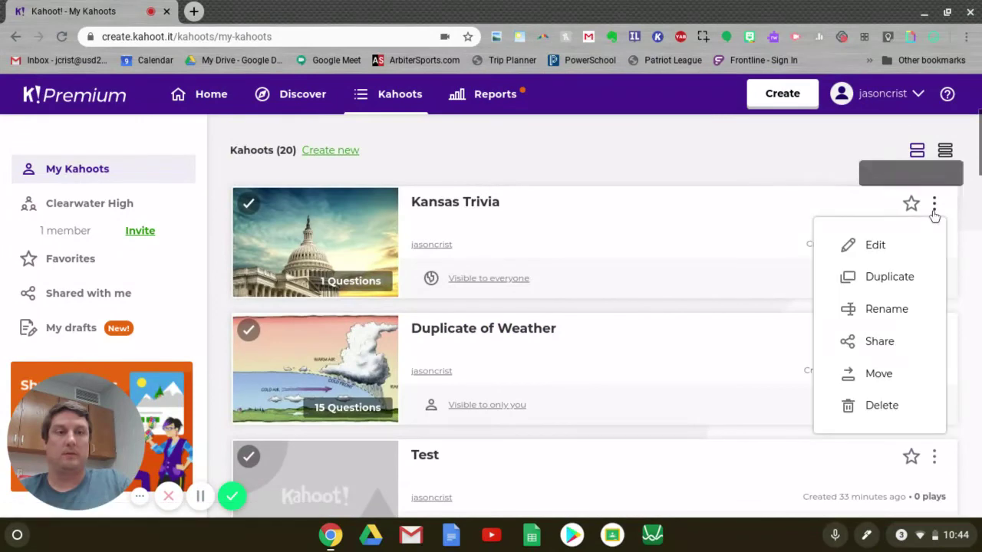
Copy the Kansas Trivia share link, then dismiss the Google Classroom and Share kahoot windows
click(858, 347)
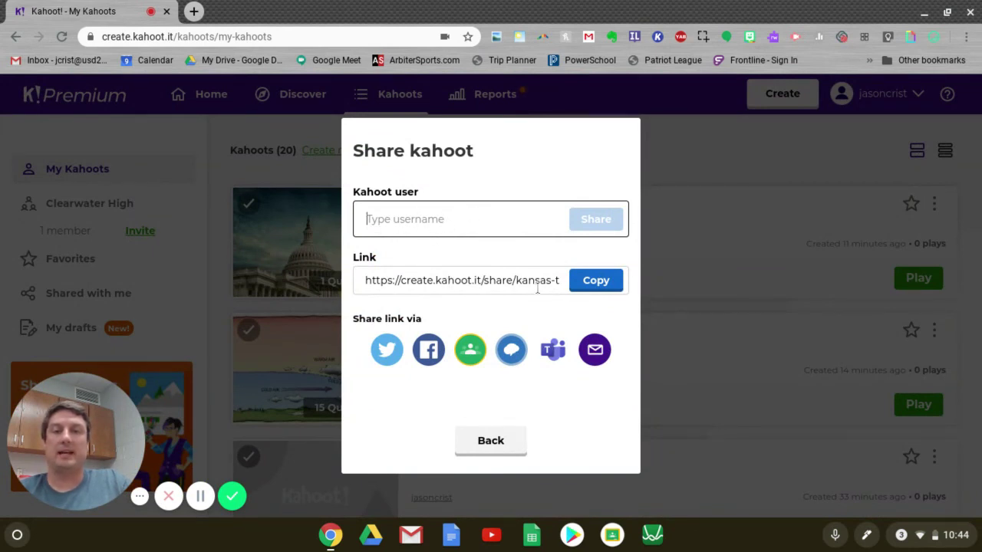
click(592, 281)
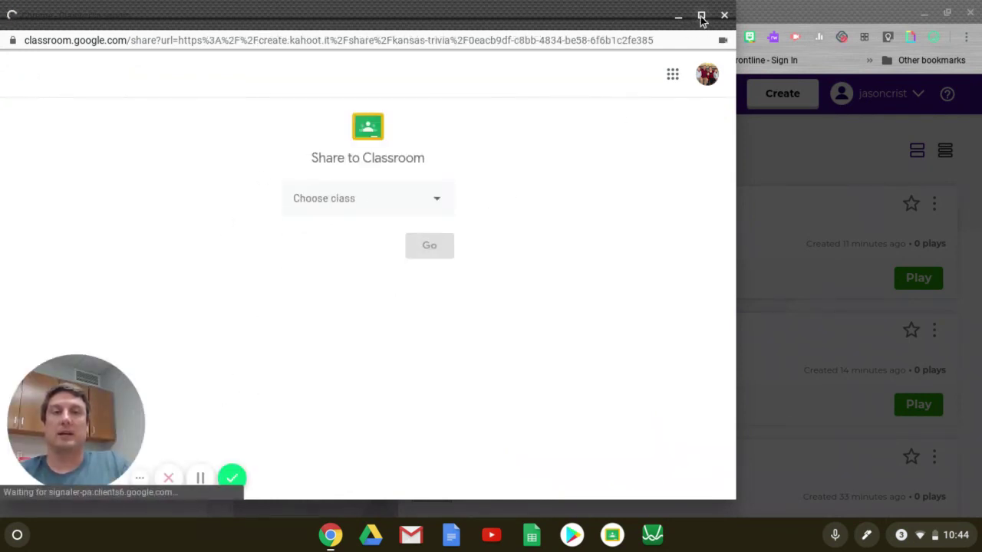
click(725, 16)
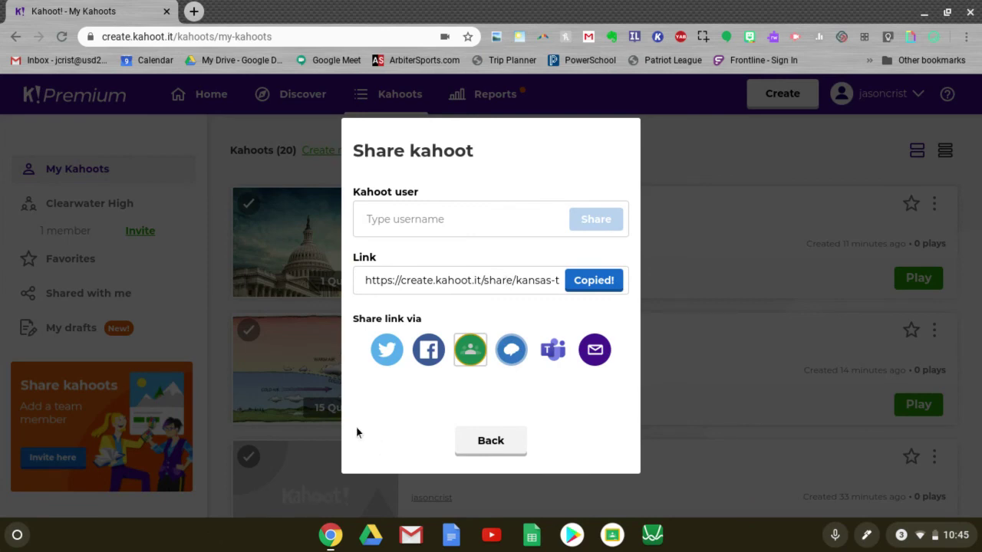
click(492, 443)
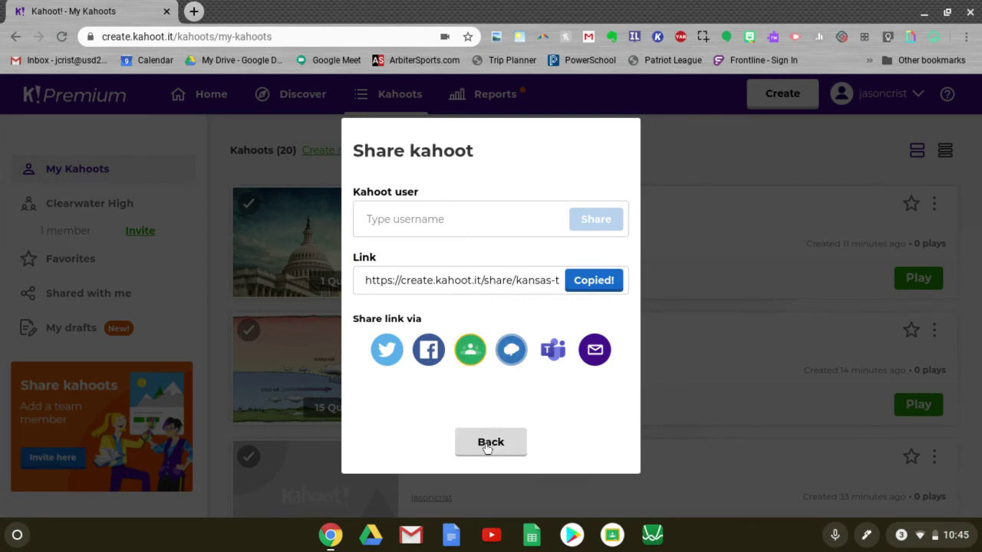